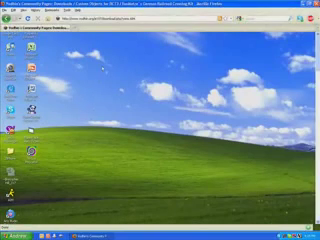
pyautogui.scroll(-2, 142, 113)
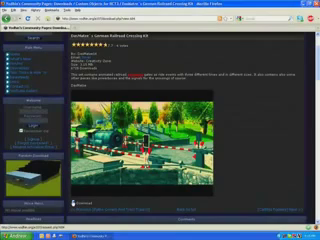
# Step: Download the railroad crossing kit zip in Firefox, confirming the site's download prompt with OK
pyautogui.click(102, 190)
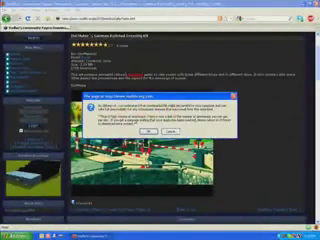
pyautogui.click(147, 131)
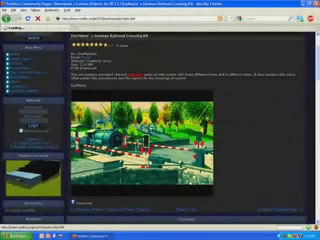
pyautogui.scroll(-1, 160, 120)
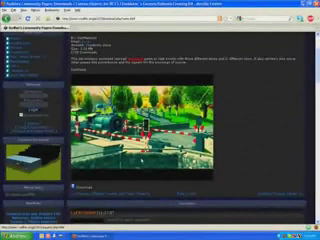
pyautogui.click(186, 192)
pyautogui.scroll(-1, 140, 100)
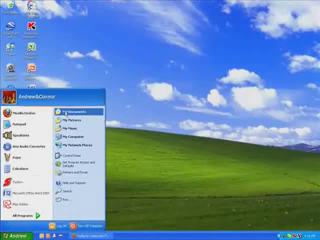
# Step: Dismiss the Start menu by selecting an empty spot on the desktop wallpaper
pyautogui.click(78, 113)
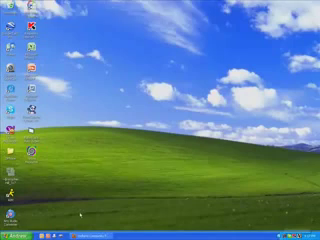
# Step: Open My Documents with Win+E and go into the Downloads folder's file listing
pyautogui.press('super+e')
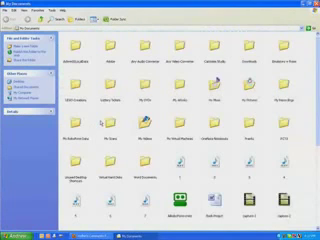
pyautogui.click(247, 46)
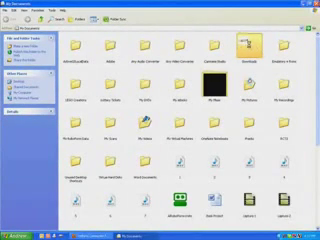
pyautogui.doubleClick(247, 42)
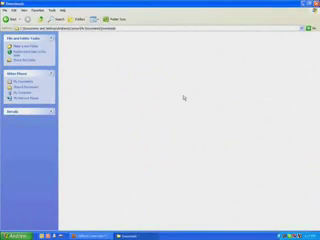
pyautogui.press('BackSpace')
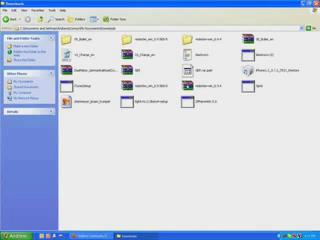
pyautogui.doubleClick(161, 78)
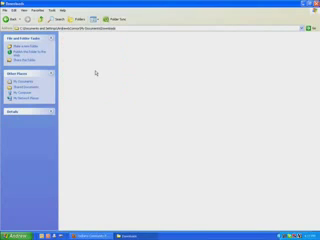
pyautogui.press('BackSpace')
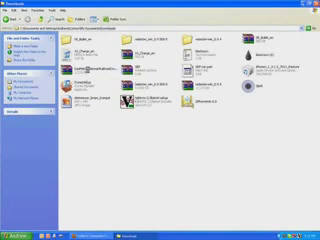
# Step: Extract the crossing kit archive to DarkNate_GemausRailroadCrossingKit\ with WinRAR, then dismiss the Start menu
pyautogui.rightClick(88, 73)
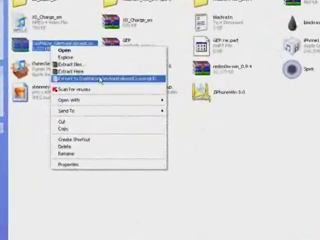
pyautogui.click(100, 78)
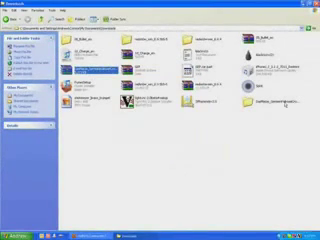
pyautogui.click(14, 235)
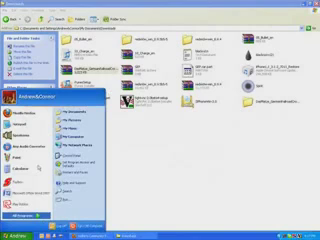
pyautogui.click(89, 122)
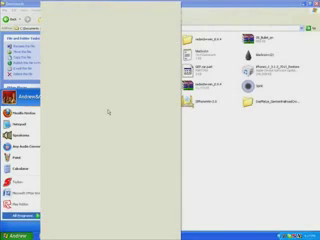
pyautogui.click(20, 215)
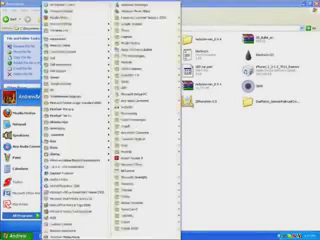
pyautogui.press('Escape')
pyautogui.click(14, 235)
pyautogui.click(20, 215)
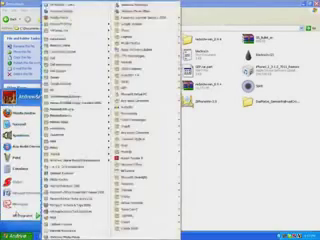
pyautogui.click(150, 150)
pyautogui.click(14, 235)
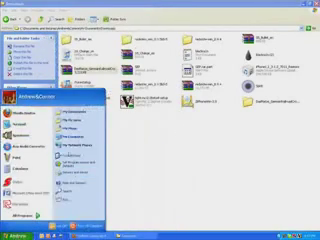
pyautogui.click(70, 139)
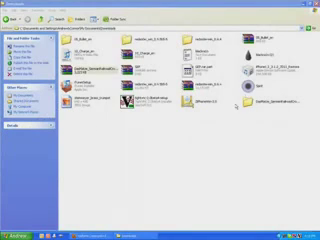
# Step: In a new Explorer window, browse C:\Program Files\Atari to RollerCoaster Tycoon 3 Platinum
pyautogui.press('super+e')
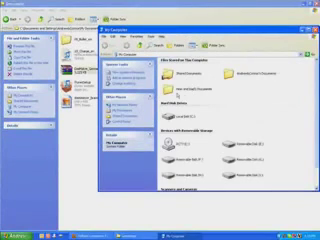
pyautogui.doubleClick(183, 117)
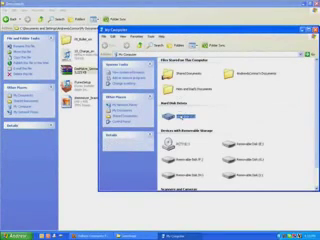
pyautogui.scroll(-3, 240, 120)
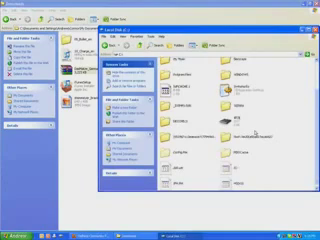
pyautogui.scroll(3, 230, 100)
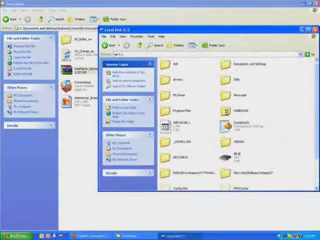
pyautogui.doubleClick(180, 110)
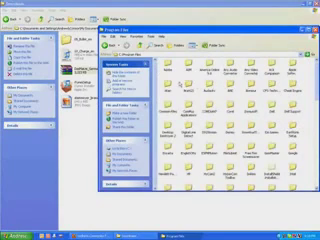
pyautogui.doubleClick(208, 84)
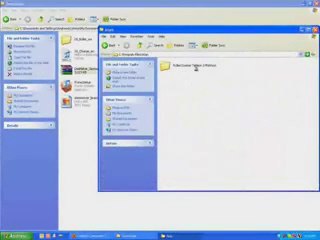
pyautogui.doubleClick(196, 67)
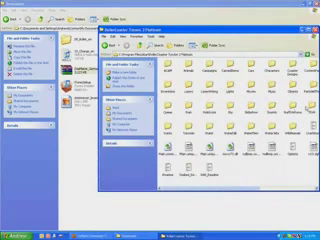
# Step: Open Style\Themes and drag the Themes window aside to uncover Downloads
pyautogui.doubleClick(277, 78)
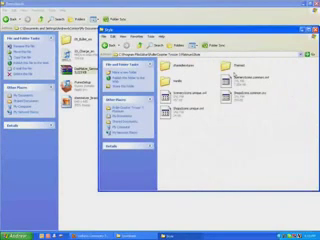
pyautogui.click(233, 70)
pyautogui.press('BackSpace')
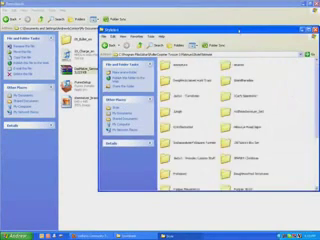
pyautogui.moveTo(240, 30)
pyautogui.mouseDown()
pyautogui.moveTo(220, 58)
pyautogui.moveTo(155, 17)
pyautogui.mouseUp()
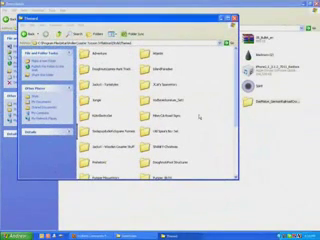
pyautogui.scroll(-3, 205, 117)
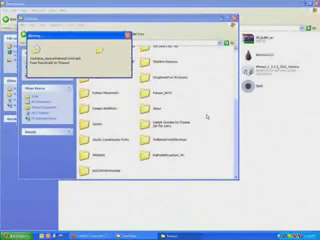
pyautogui.scroll(-3, 186, 104)
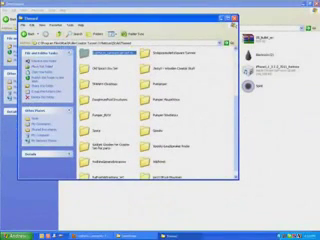
pyautogui.moveTo(58, 14); pyautogui.dragTo(42, 0)
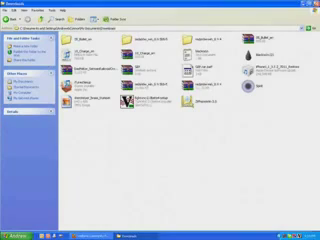
# Step: Show the desktop with Win+D, clearing the Downloads window before launching the game
pyautogui.press('super+d')
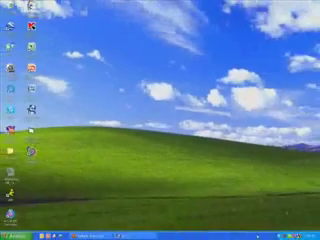
# Step: End the stuck game process from Task Manager, confirming the prompt, then close Task Manager
pyautogui.rightClick(285, 236)
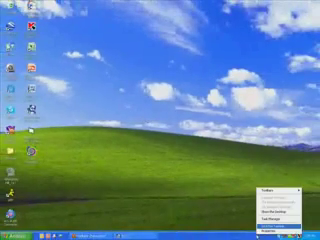
pyautogui.click(262, 226)
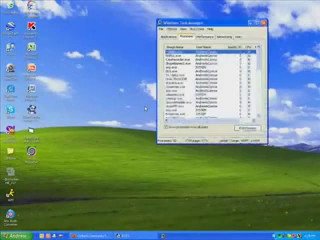
pyautogui.scroll(-3, 205, 85)
pyautogui.scroll(-3, 205, 85)
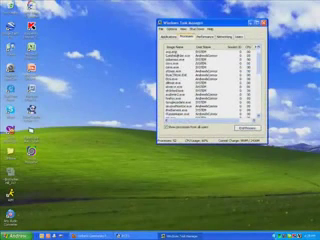
pyautogui.scroll(-2, 205, 85)
pyautogui.click(180, 103)
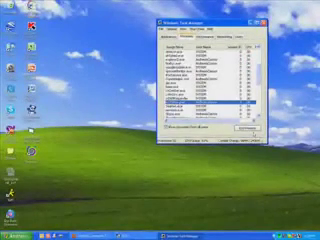
pyautogui.click(246, 128)
pyautogui.click(148, 138)
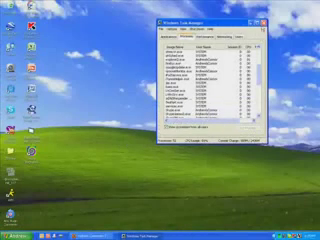
pyautogui.click(263, 22)
pyautogui.click(14, 235)
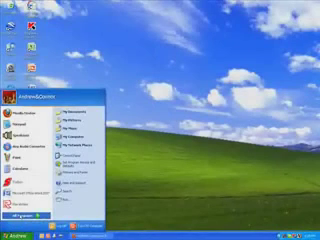
# Step: Open My Documents, then navigate up from Downloads to the Desktop and into My Computer
pyautogui.click(27, 216)
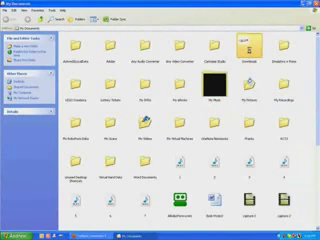
pyautogui.doubleClick(250, 45)
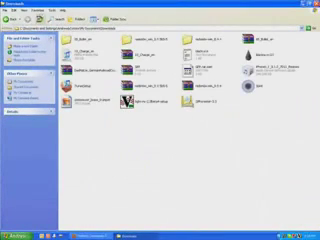
pyautogui.click(44, 19)
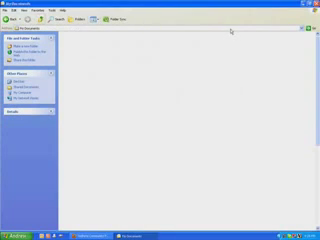
pyautogui.click(40, 19)
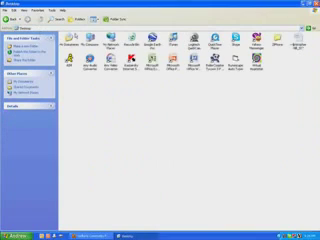
pyautogui.click(90, 41)
pyautogui.doubleClick(90, 41)
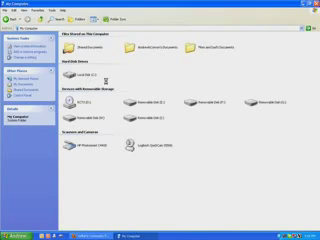
# Step: Browse Local Disk C: through Program Files to RollerCoaster Tycoon 3 Platinum's Style\Themes folder
pyautogui.doubleClick(80, 75)
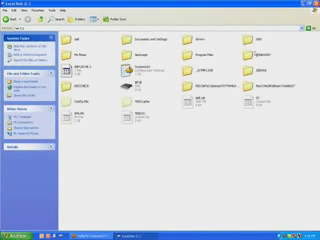
pyautogui.click(256, 54)
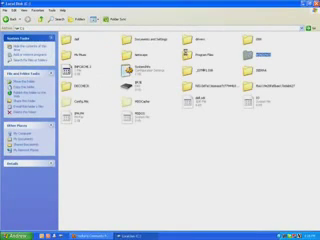
pyautogui.doubleClick(196, 54)
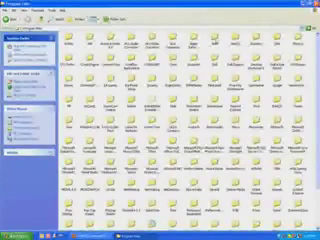
pyautogui.doubleClick(212, 57)
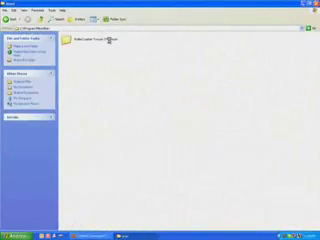
pyautogui.doubleClick(110, 40)
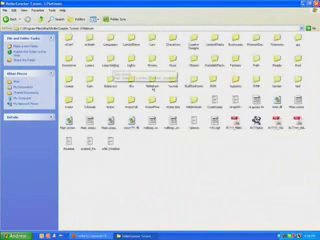
pyautogui.doubleClick(216, 78)
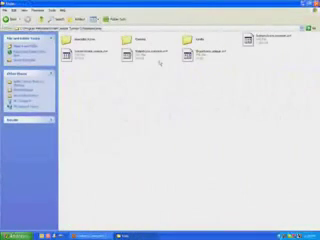
pyautogui.doubleClick(195, 40)
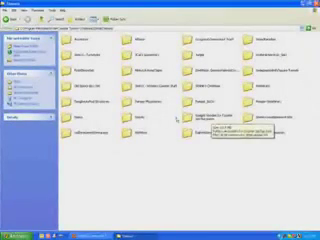
# Step: Delete the old DasMatze Big Power Box scenery folder, confirming the deletion
pyautogui.click(225, 71)
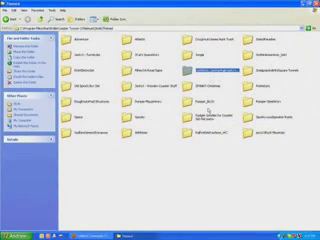
pyautogui.click(46, 29)
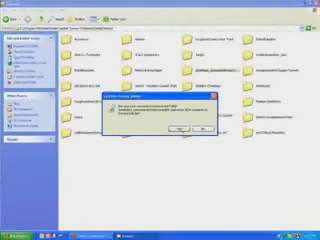
pyautogui.press('Return')
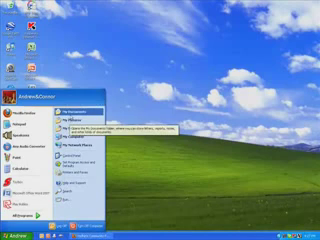
# Step: Open Downloads and use Extract Here on the scenery zip to get a fresh folder
pyautogui.moveTo(70, 120); pyautogui.dragTo(73, 115)
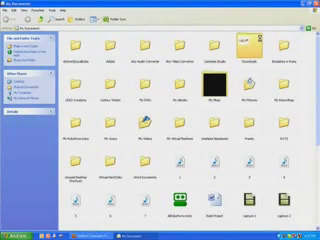
pyautogui.doubleClick(250, 42)
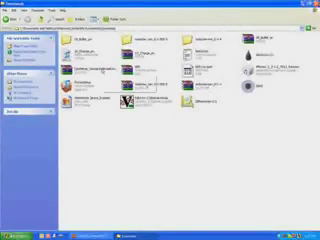
pyautogui.rightClick(103, 68)
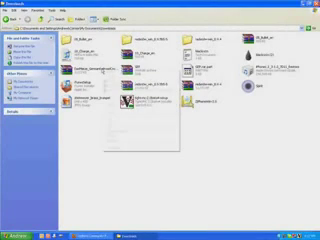
pyautogui.click(78, 122)
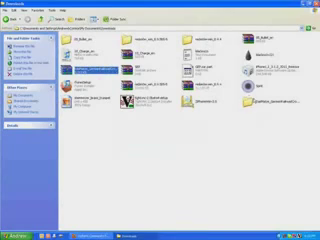
# Step: Move the extracted scenery folder into C:\...\Style\Themes with 'Move this folder', then show the desktop
pyautogui.click(14, 235)
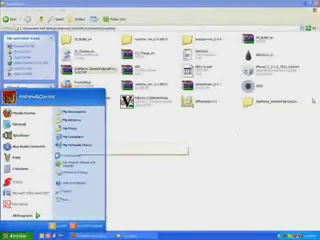
pyautogui.press('Escape')
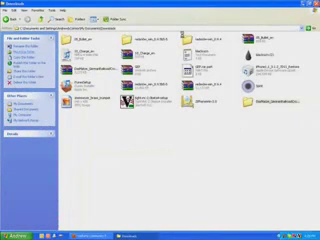
pyautogui.click(22, 62)
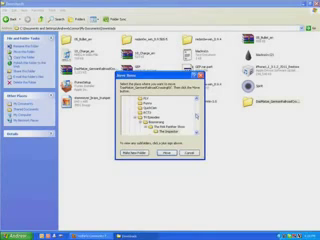
pyautogui.scroll(-3, 197, 118)
pyautogui.scroll(-2, 197, 118)
pyautogui.scroll(-2, 197, 118)
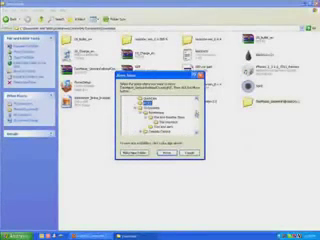
pyautogui.scroll(-2, 197, 118)
pyautogui.scroll(-2, 197, 118)
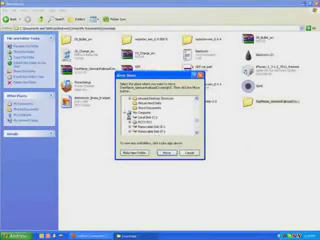
pyautogui.click(131, 126)
pyautogui.scroll(-3, 160, 115)
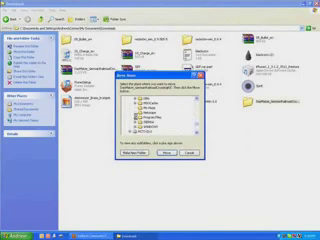
pyautogui.scroll(-3, 160, 115)
pyautogui.scroll(-3, 160, 115)
pyautogui.scroll(-2, 160, 115)
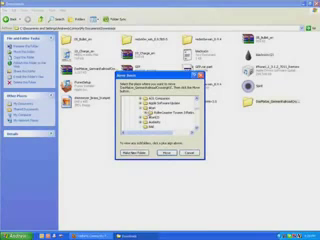
pyautogui.scroll(-3, 160, 115)
pyautogui.scroll(-3, 160, 115)
pyautogui.scroll(-3, 160, 115)
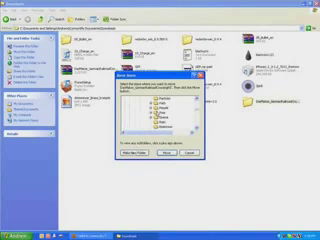
pyautogui.scroll(-3, 160, 115)
pyautogui.scroll(-2, 160, 115)
pyautogui.scroll(-3, 160, 115)
pyautogui.scroll(-3, 160, 115)
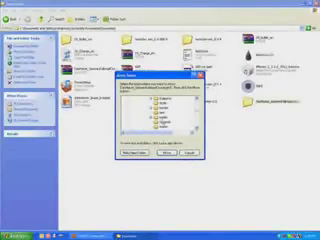
pyautogui.scroll(-2, 160, 115)
pyautogui.scroll(-3, 160, 115)
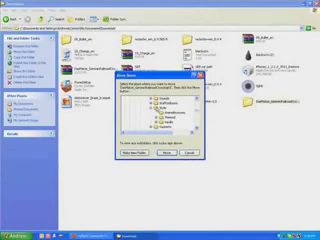
pyautogui.scroll(-3, 160, 115)
pyautogui.scroll(-2, 160, 115)
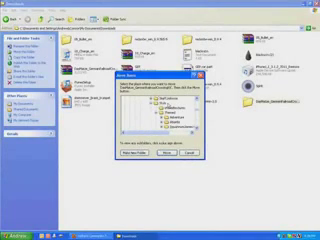
pyautogui.click(170, 112)
pyautogui.click(168, 152)
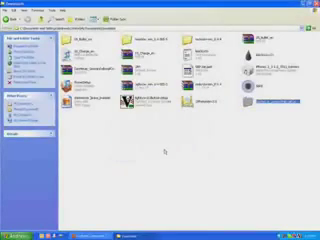
pyautogui.press('super+d')
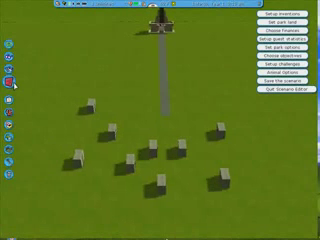
# Step: Zoom in on the cluster of Big Power Box scenery blocks in the scenario editor
pyautogui.click(9, 83)
pyautogui.scroll(1, 126, 160)
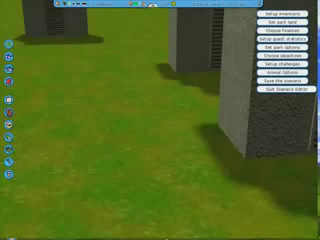
pyautogui.scroll(2, 160, 120)
pyautogui.scroll(-3, 186, 153)
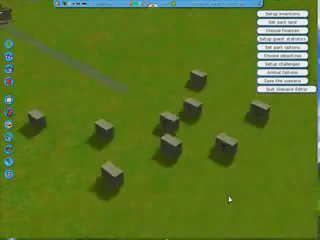
pyautogui.scroll(-2, 229, 199)
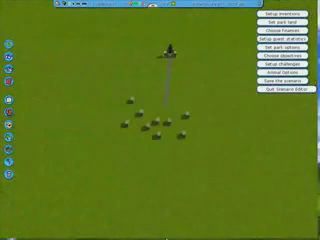